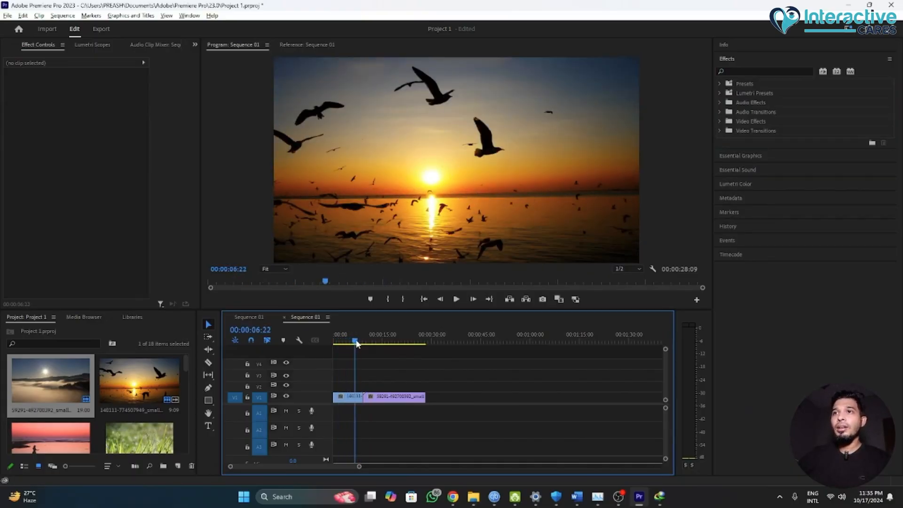
# - Add a text layer reading "Sunset" above the sun near the start of the birds clip
pyautogui.moveTo(356, 343)
pyautogui.mouseDown()
pyautogui.moveTo(336, 340)
pyautogui.moveTo(355, 345)
pyautogui.mouseUp()
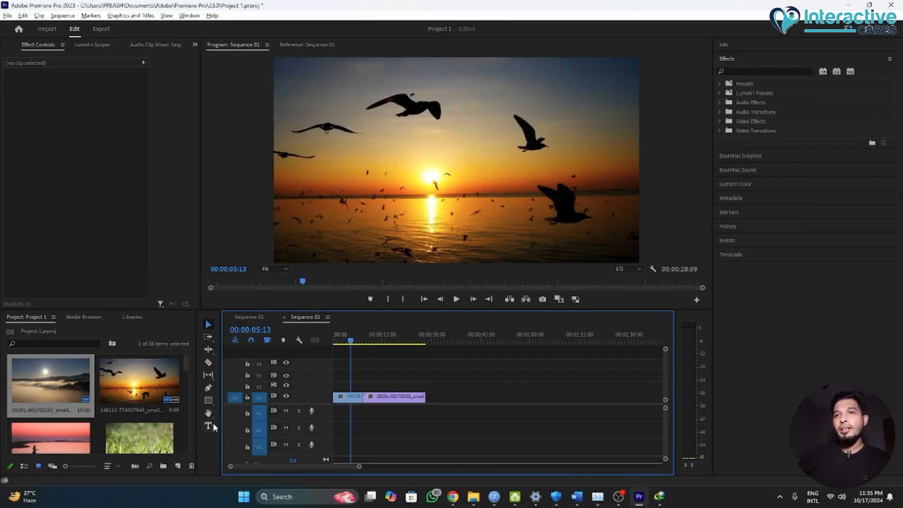
pyautogui.click(335, 345)
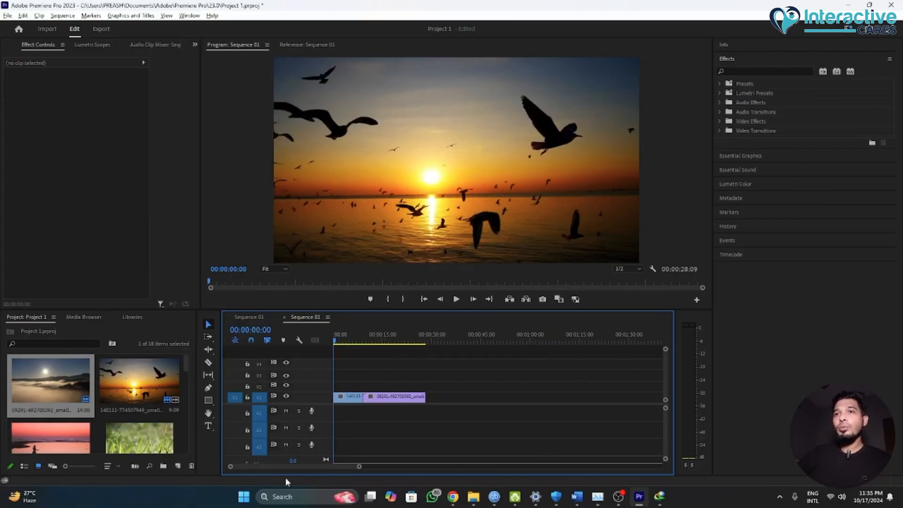
pyautogui.click(209, 426)
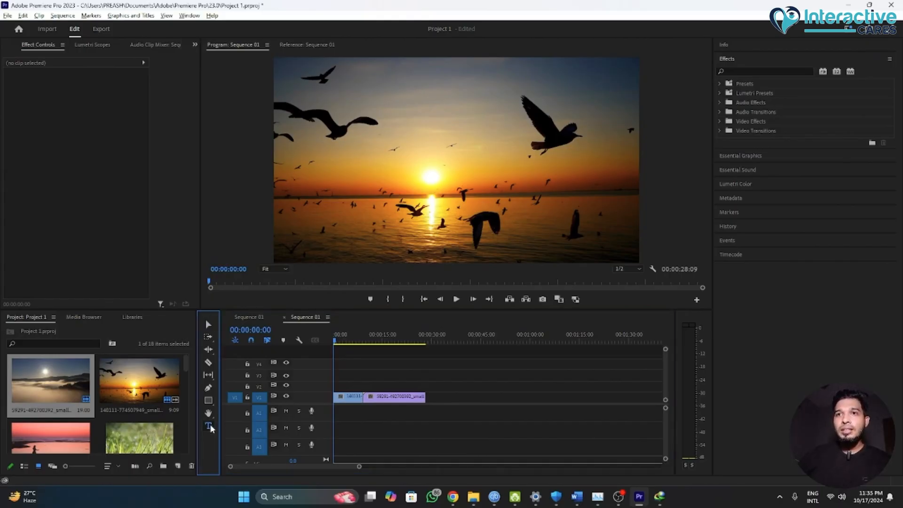
pyautogui.click(386, 159)
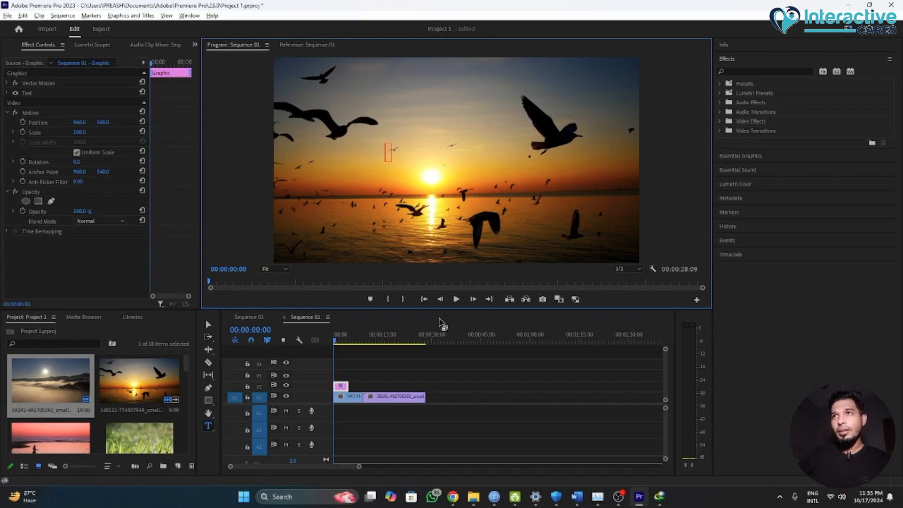
pyautogui.moveTo(361, 468); pyautogui.dragTo(292, 466)
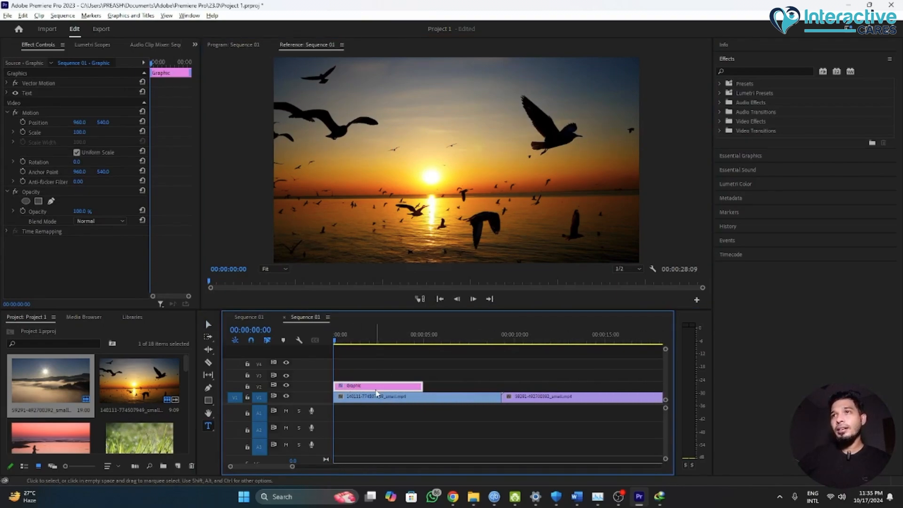
pyautogui.click(340, 337)
pyautogui.click(358, 385)
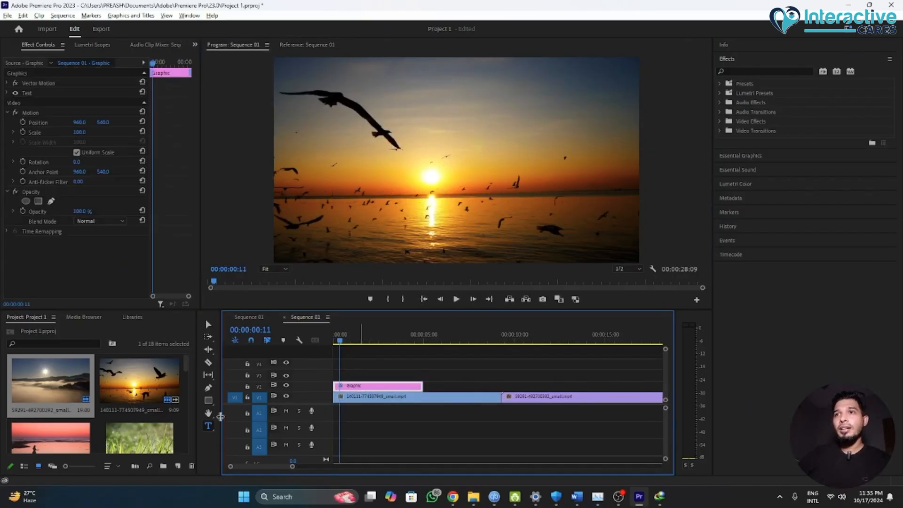
pyautogui.click(416, 148)
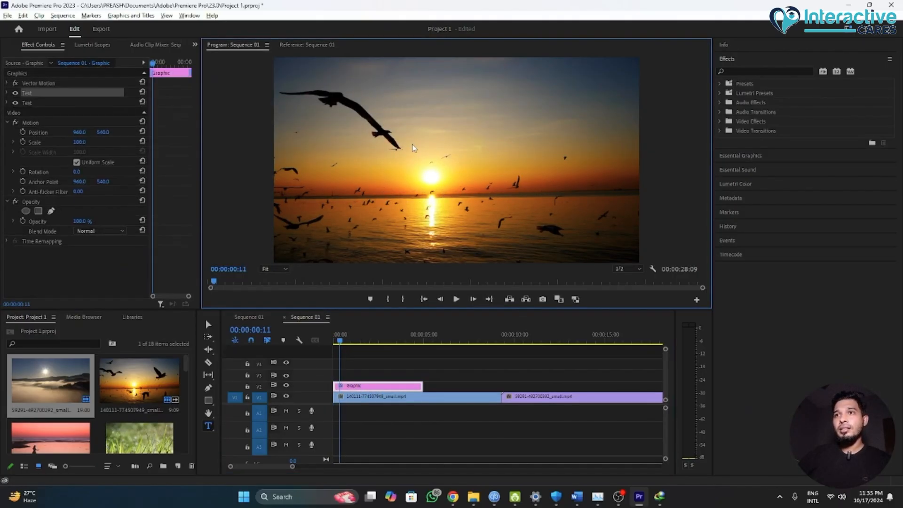
pyautogui.click(412, 142)
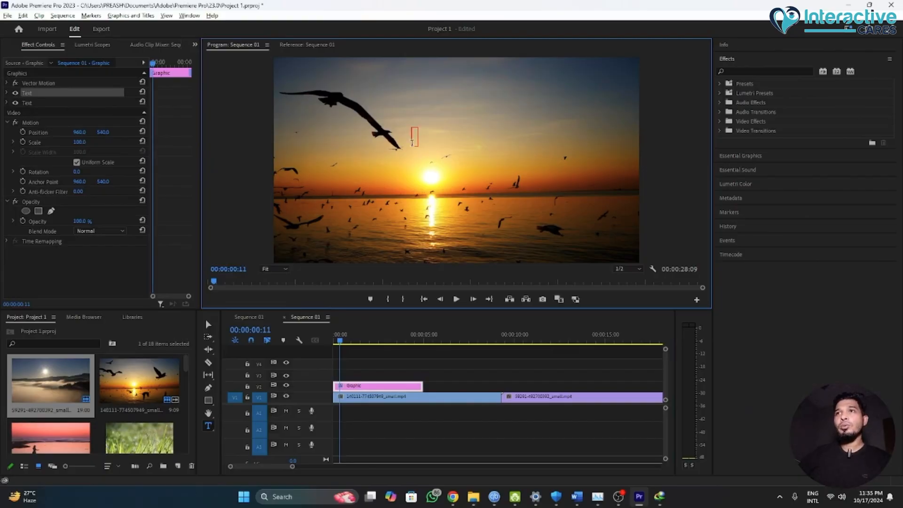
pyautogui.write('Sunset')
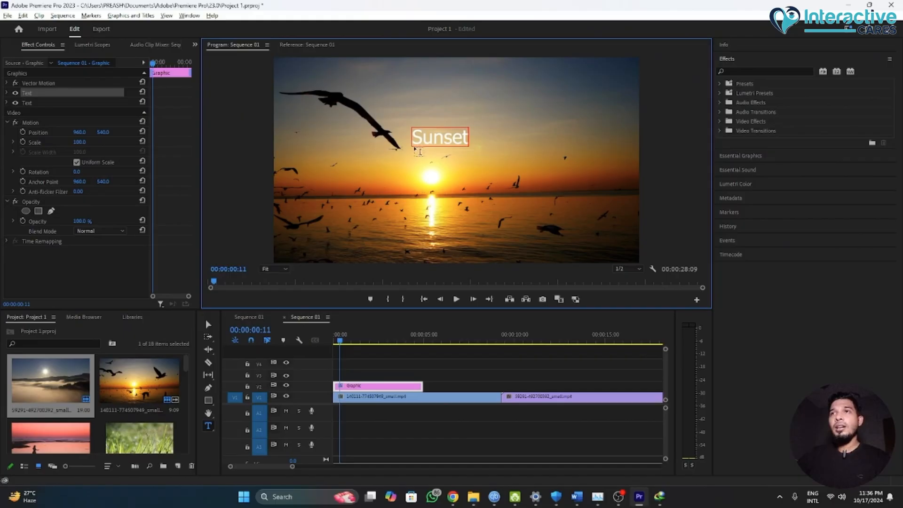
# - Open the Sunset text's Essential Graphics properties, widen that panel and delete the empty text layer
pyautogui.doubleClick(432, 132)
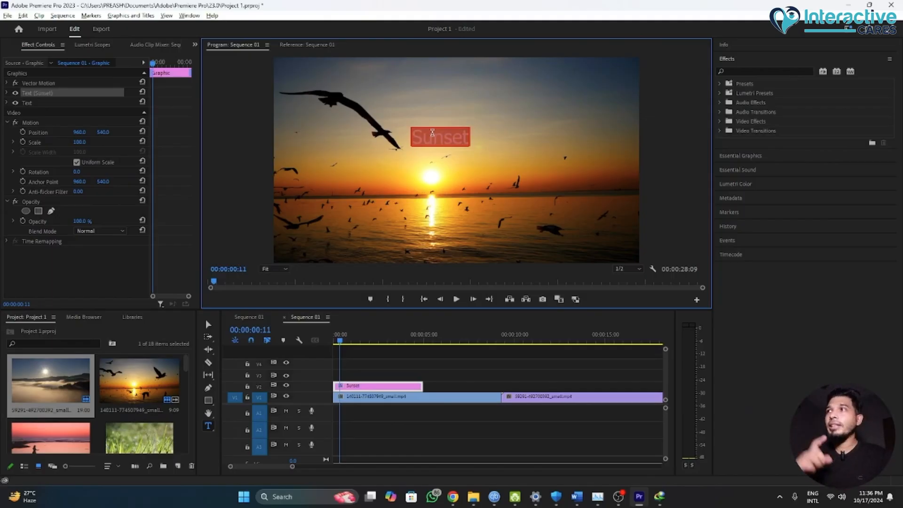
pyautogui.click(748, 157)
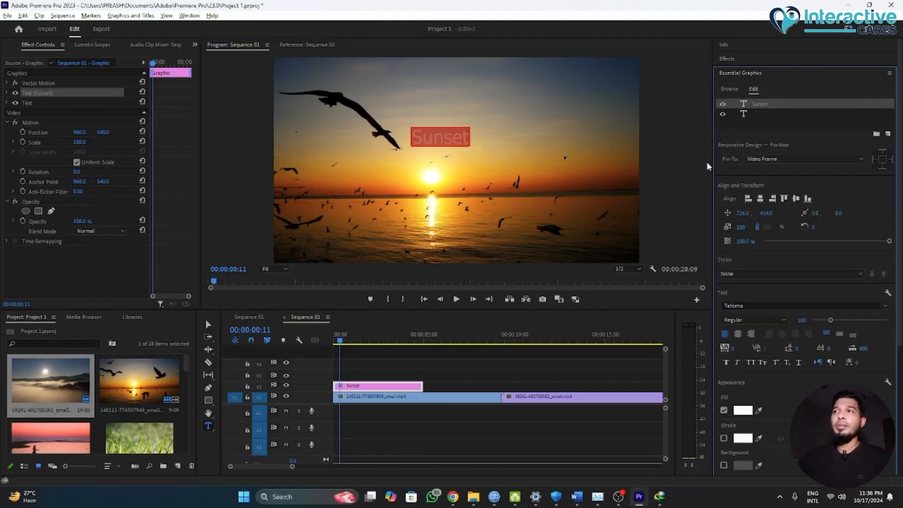
pyautogui.moveTo(711, 159); pyautogui.dragTo(668, 158)
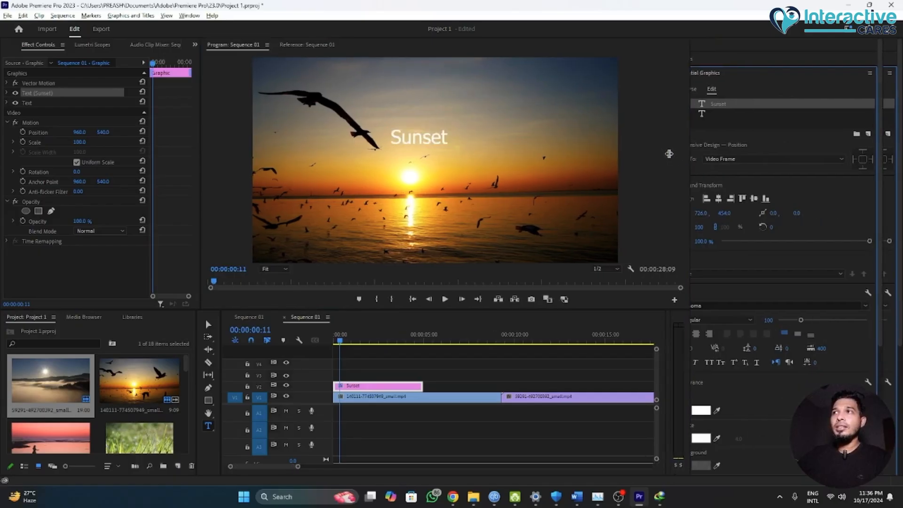
pyautogui.click(709, 114)
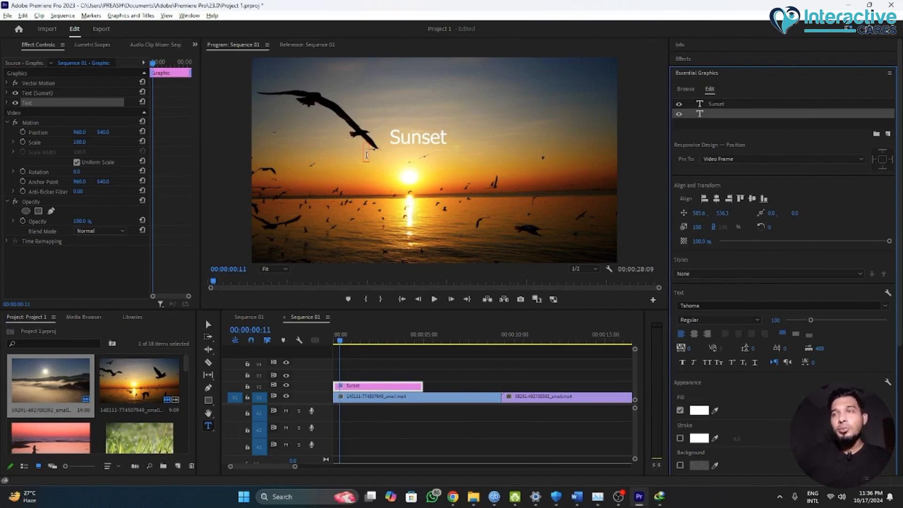
pyautogui.press('Escape')
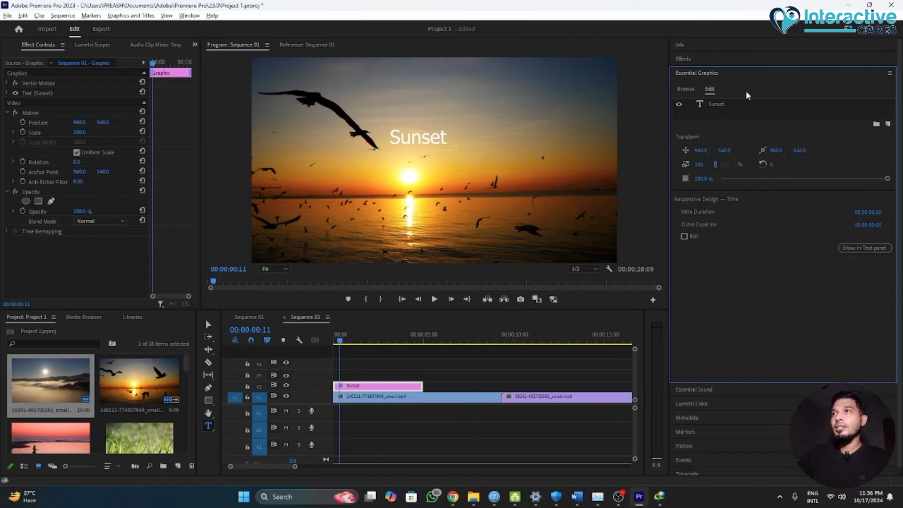
# - Change the font of the Sunset text to Spicy Rice
pyautogui.click(719, 104)
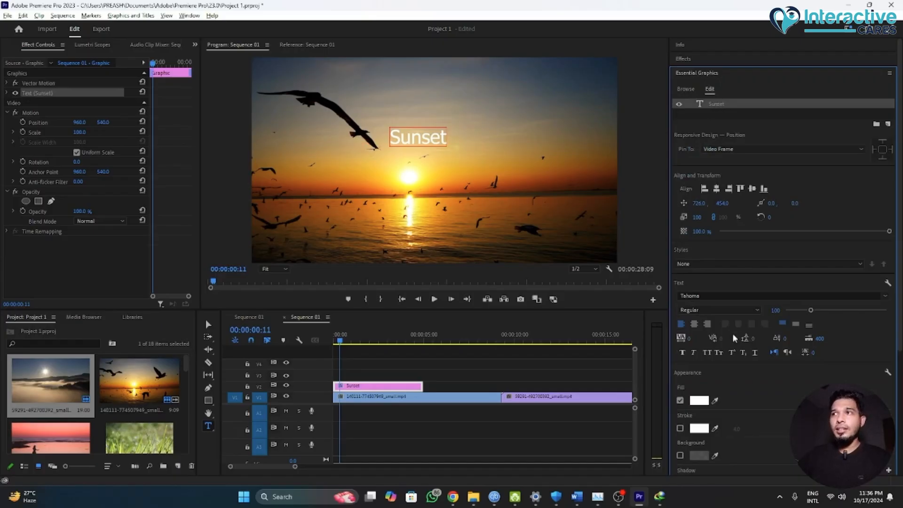
pyautogui.doubleClick(407, 138)
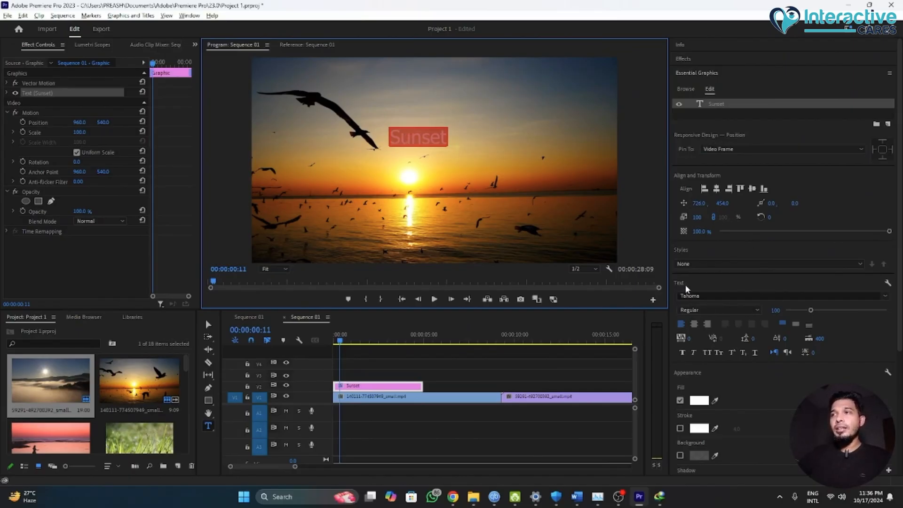
pyautogui.click(885, 297)
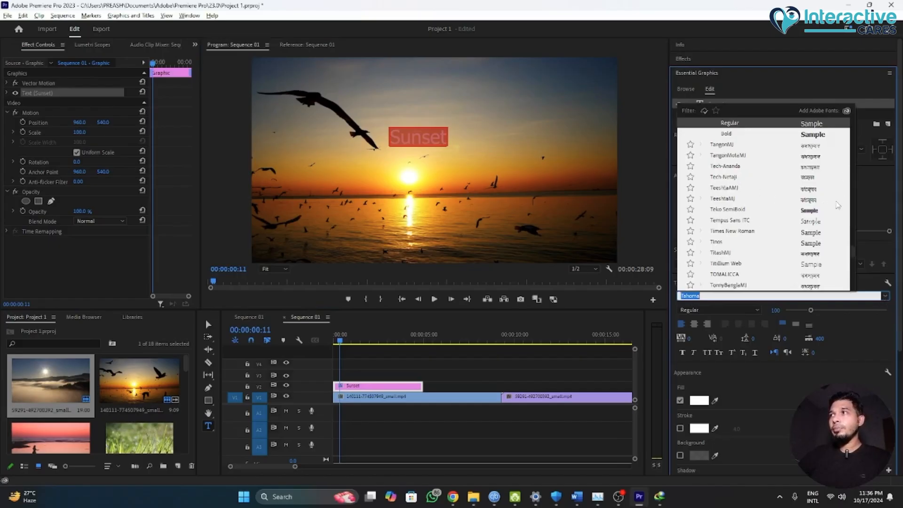
pyautogui.moveTo(852, 248); pyautogui.dragTo(849, 122)
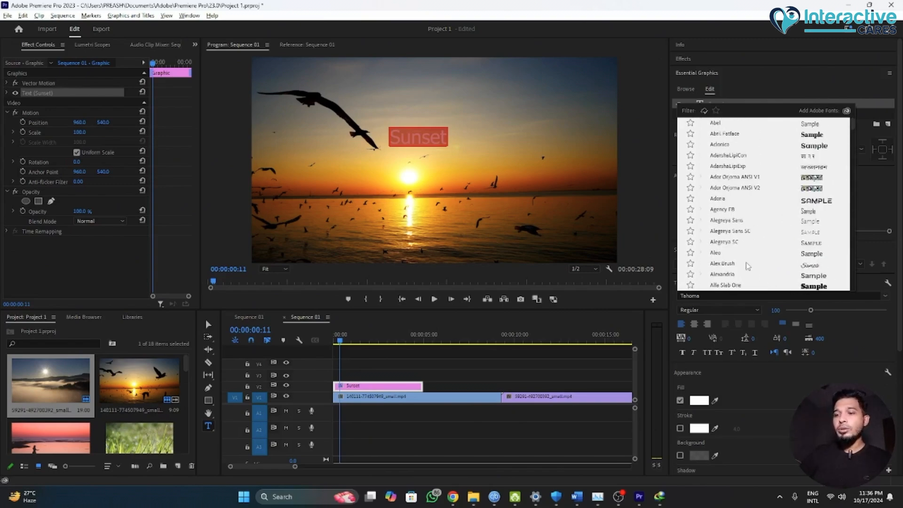
pyautogui.click(876, 295)
pyautogui.click(886, 296)
pyautogui.click(885, 297)
pyautogui.click(886, 298)
pyautogui.click(887, 300)
pyautogui.click(887, 298)
pyautogui.click(887, 298)
pyautogui.click(888, 298)
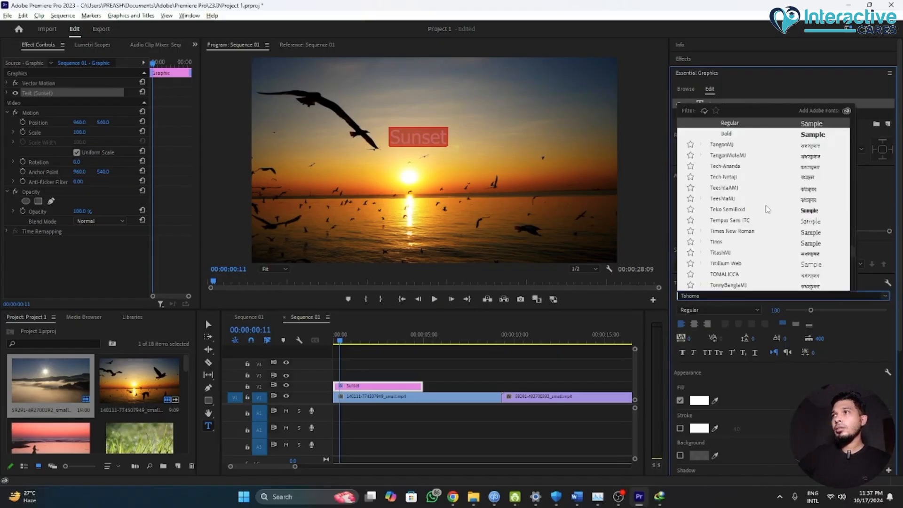
pyautogui.click(886, 299)
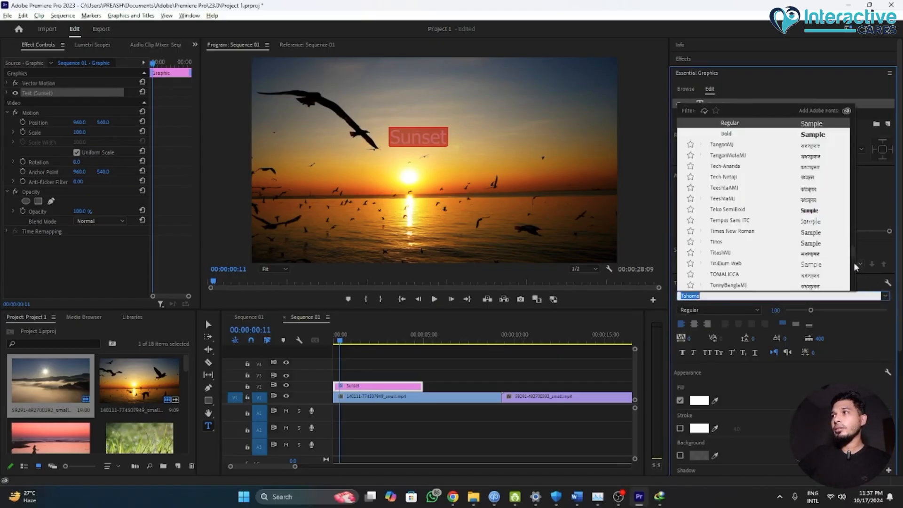
pyautogui.moveTo(852, 249); pyautogui.dragTo(850, 246)
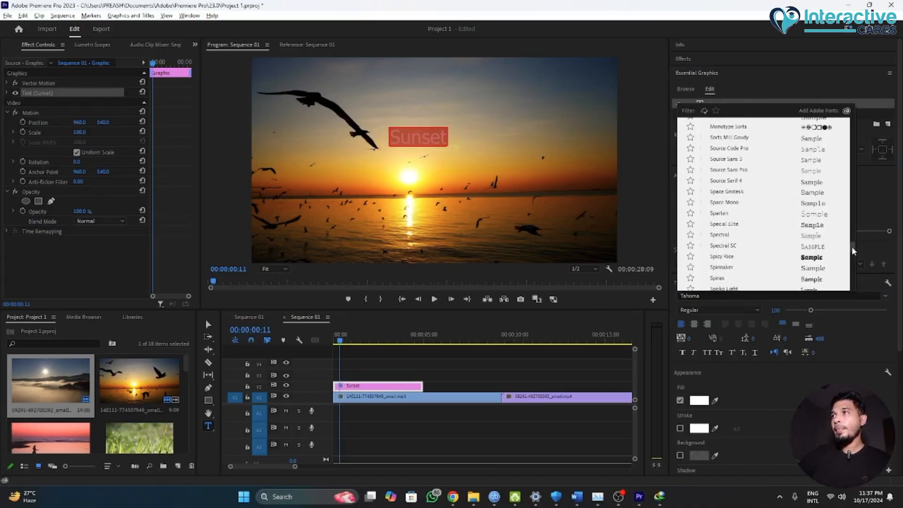
pyautogui.click(823, 258)
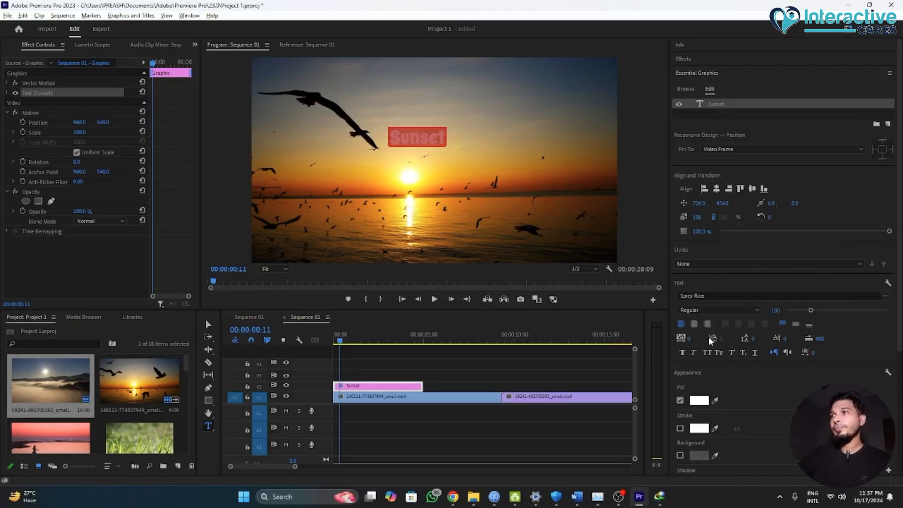
# - Set the font size of the Sunset text to 200
pyautogui.click(772, 310)
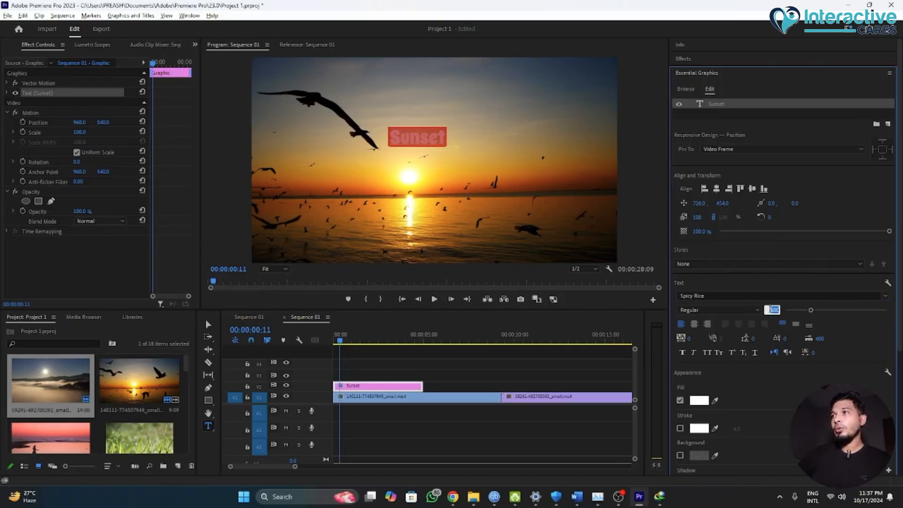
pyautogui.write('200')
pyautogui.press('Return')
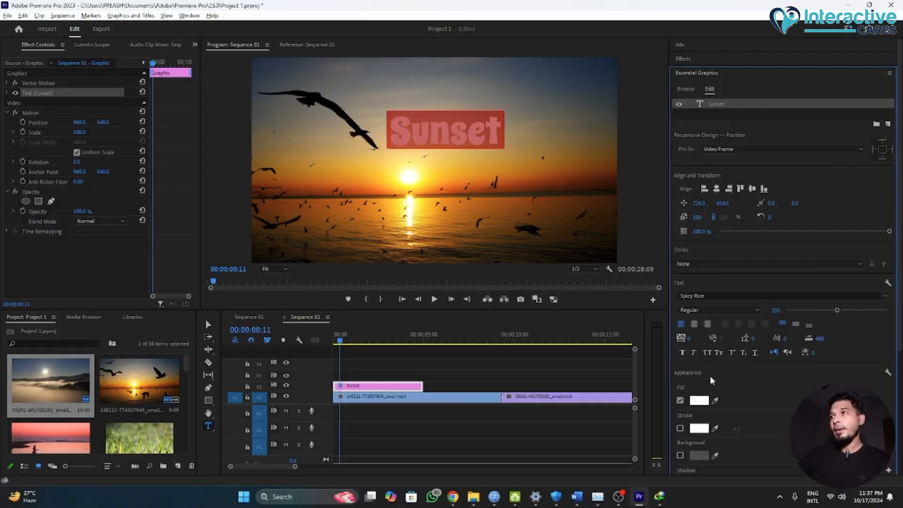
# - Try centre and right paragraph alignment on the Sunset text and return it to left alignment
pyautogui.click(694, 324)
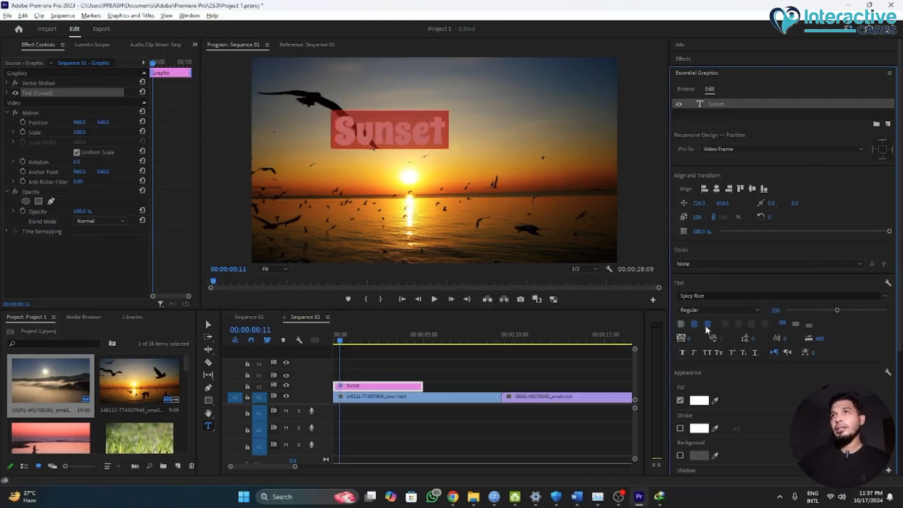
pyautogui.click(706, 324)
pyautogui.click(681, 324)
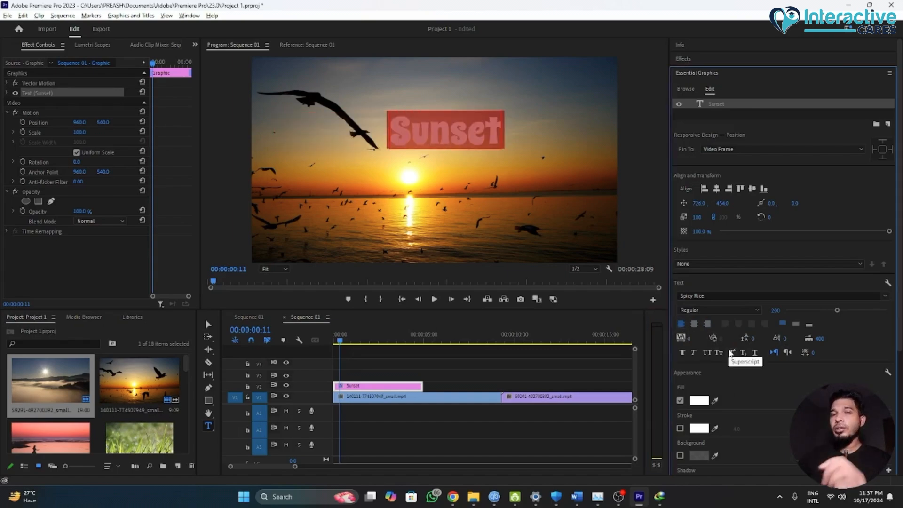
# - Move the Sunset graphic to the lower-right area of the frame, at a position of about 1483, 969
pyautogui.click(37, 43)
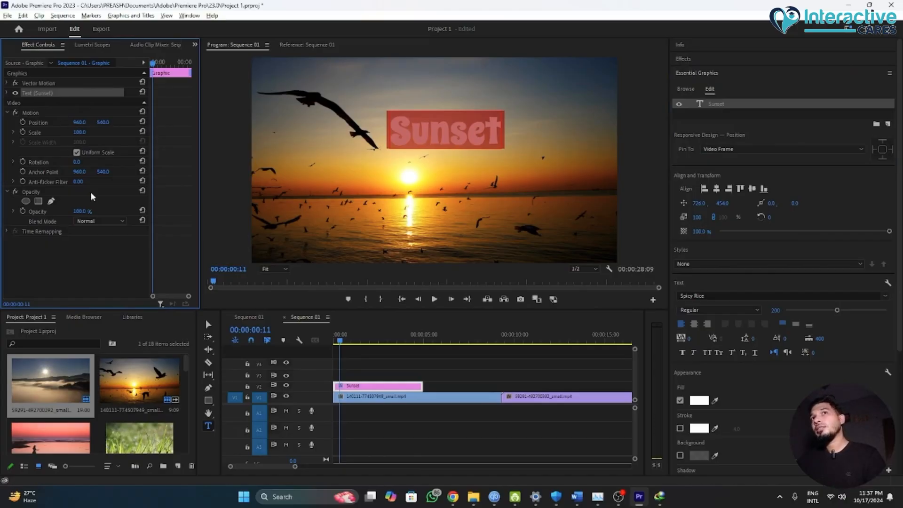
pyautogui.click(352, 387)
pyautogui.moveTo(73, 121); pyautogui.dragTo(41, 120)
pyautogui.moveTo(103, 123); pyautogui.dragTo(246, 123)
pyautogui.moveTo(79, 123); pyautogui.dragTo(325, 123)
pyautogui.moveTo(104, 123); pyautogui.dragTo(249, 123)
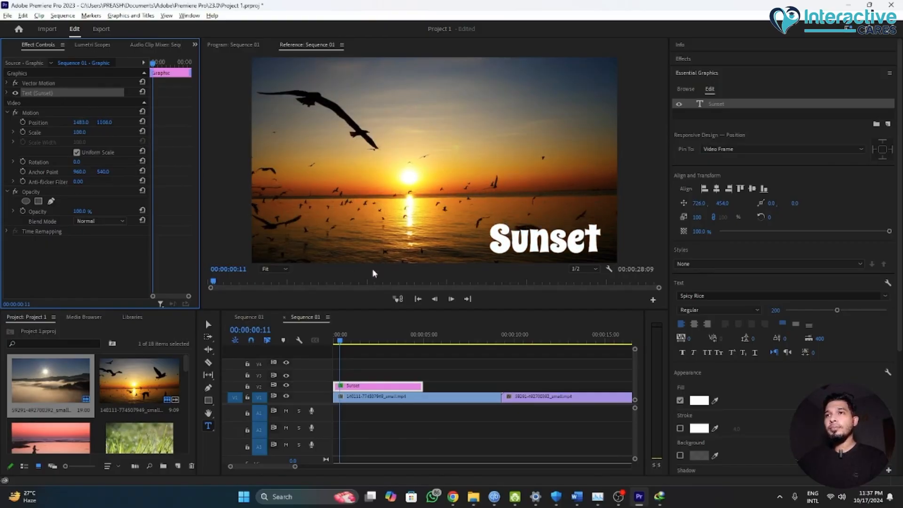
pyautogui.click(619, 496)
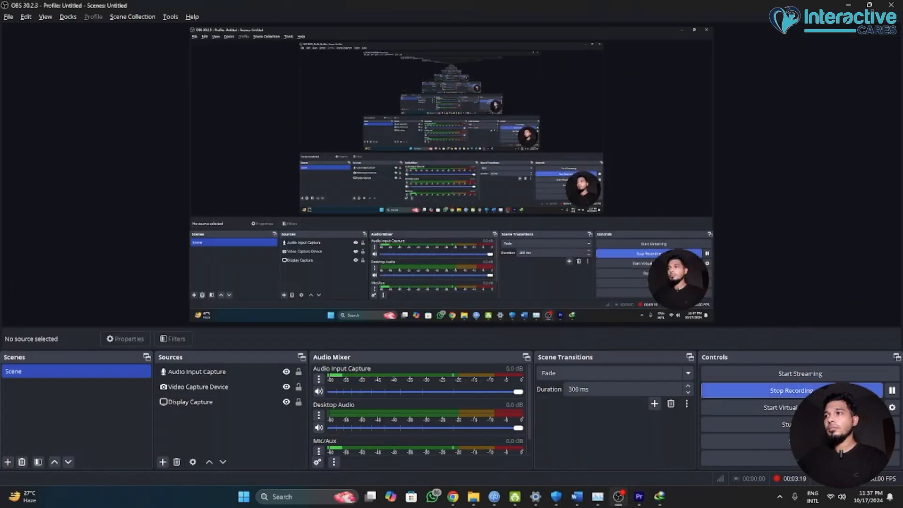
pyautogui.click(638, 497)
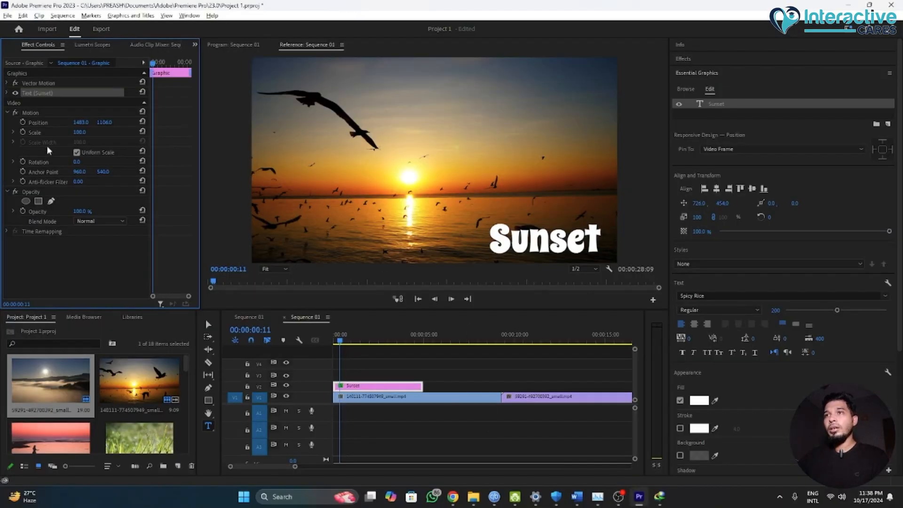
pyautogui.moveTo(103, 123); pyautogui.dragTo(81, 133)
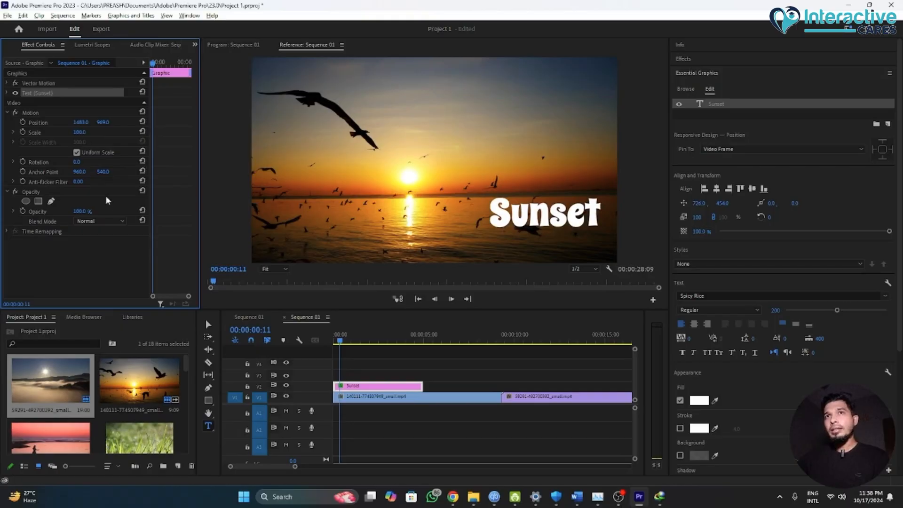
# - Try out the opacity setting of the Sunset graphic and leave it at 100%
pyautogui.moveTo(84, 211)
pyautogui.mouseDown()
pyautogui.moveTo(64, 211)
pyautogui.moveTo(84, 212)
pyautogui.mouseUp()
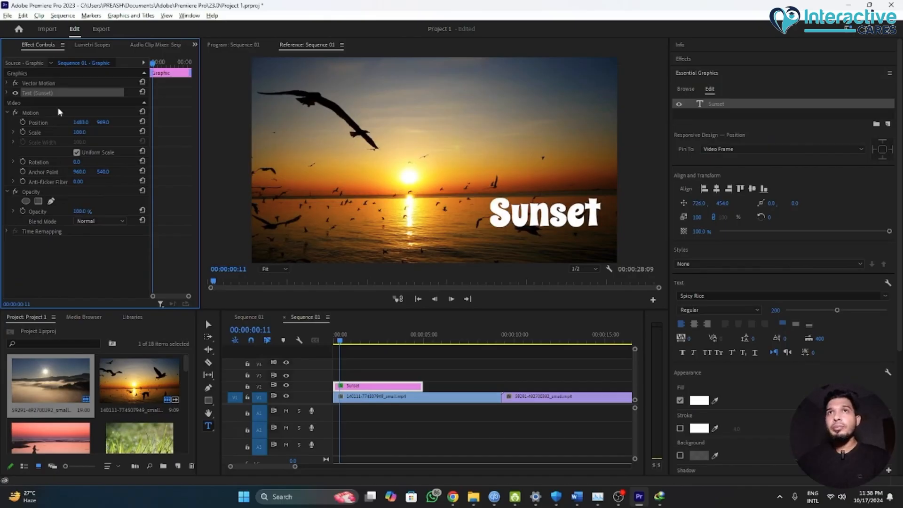
pyautogui.moveTo(82, 211)
pyautogui.mouseDown()
pyautogui.moveTo(56, 212)
pyautogui.moveTo(85, 212)
pyautogui.mouseUp()
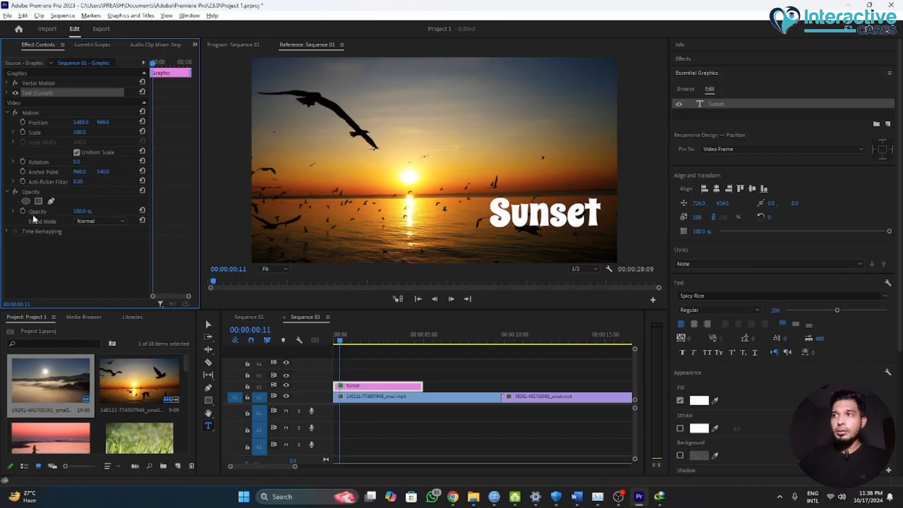
# - Apply Faux Bold to the Sunset text
pyautogui.click(379, 386)
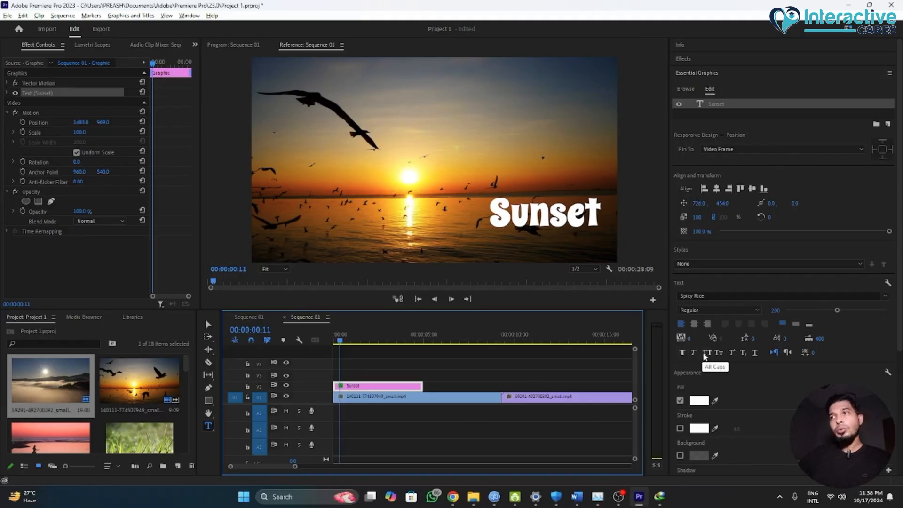
pyautogui.click(682, 353)
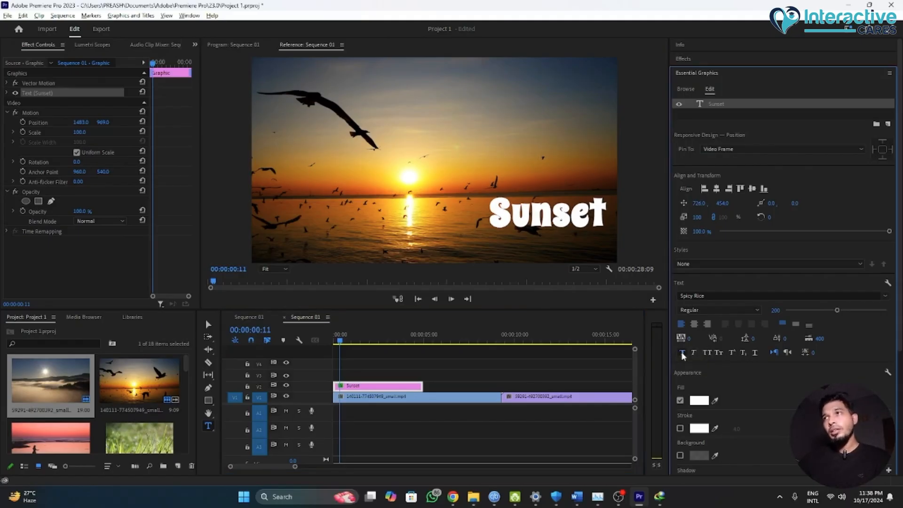
# - Set the Sunset text in All Caps and shift the graphic to a horizontal position of about 1302
pyautogui.click(707, 356)
pyautogui.moveTo(90, 123); pyautogui.dragTo(47, 123)
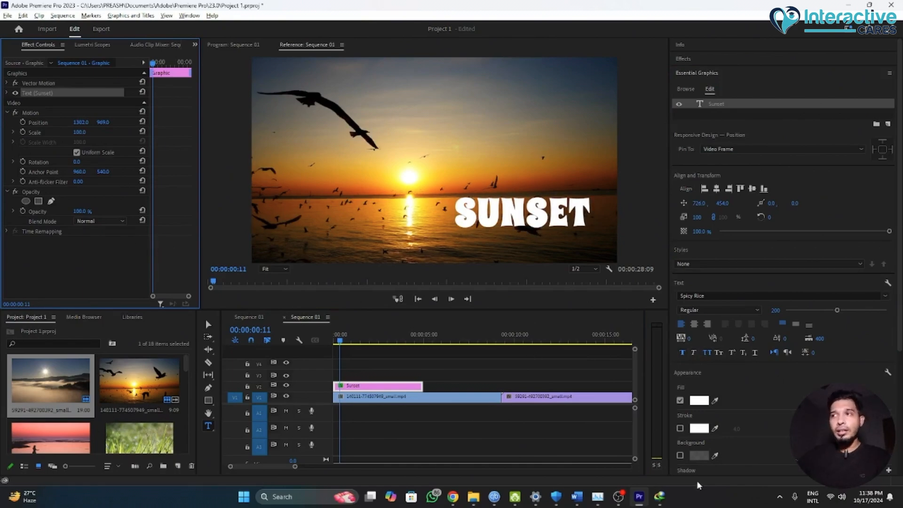
# - Change the fill colour of the Sunset text to black, 000000
pyautogui.scroll(-2, 777, 387)
pyautogui.click(702, 361)
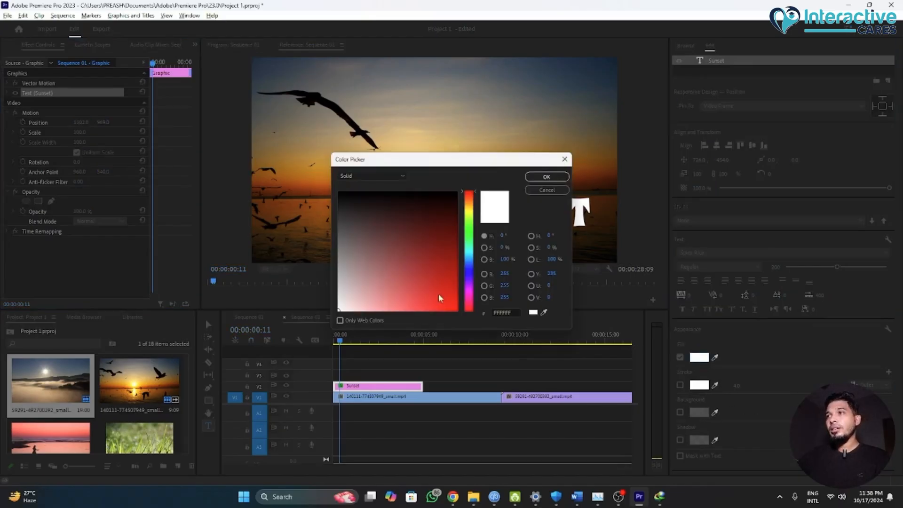
pyautogui.moveTo(430, 168); pyautogui.dragTo(755, 140)
pyautogui.click(757, 251)
pyautogui.click(694, 238)
pyautogui.moveTo(693, 238)
pyautogui.mouseDown()
pyautogui.moveTo(710, 183)
pyautogui.moveTo(732, 161)
pyautogui.moveTo(780, 191)
pyautogui.moveTo(779, 249)
pyautogui.moveTo(740, 275)
pyautogui.moveTo(776, 268)
pyautogui.moveTo(664, 195)
pyautogui.moveTo(651, 158)
pyautogui.mouseUp()
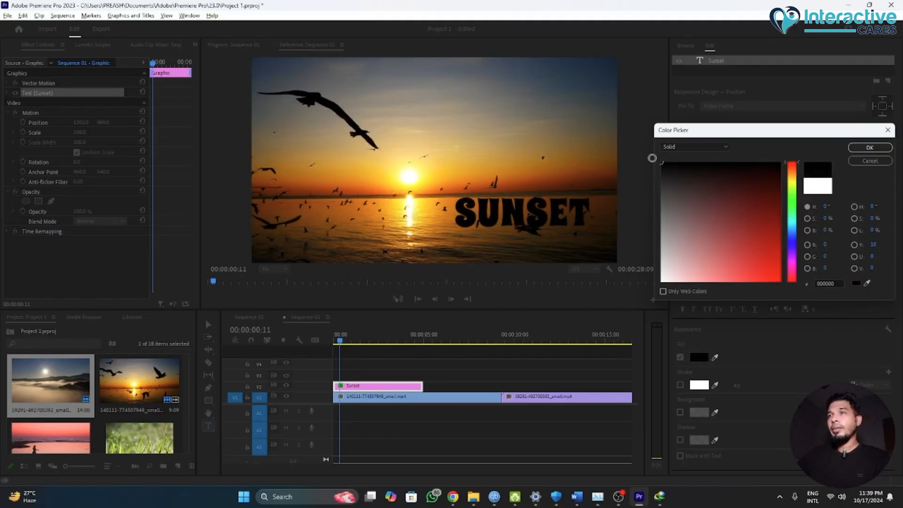
pyautogui.click(869, 147)
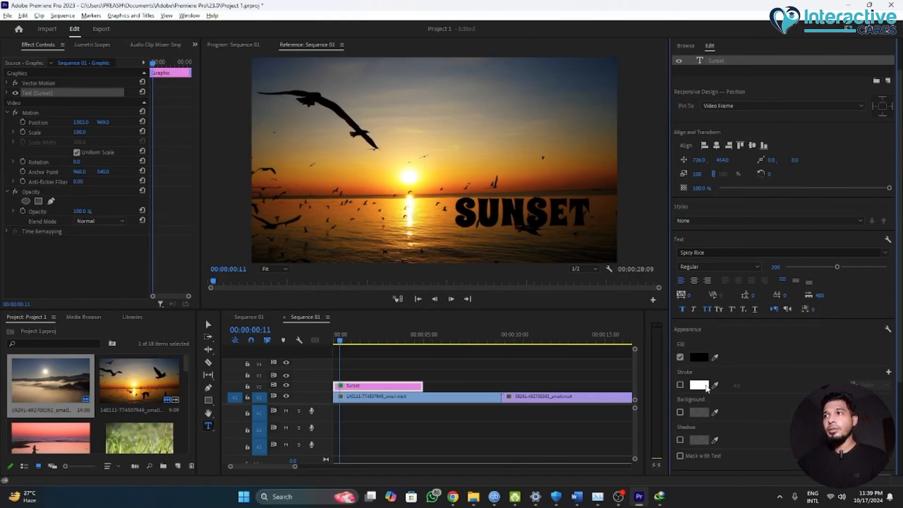
# - Add a red E60E0E stroke to the Sunset text and move the graphic to a position of about 1402, 1116
pyautogui.click(679, 385)
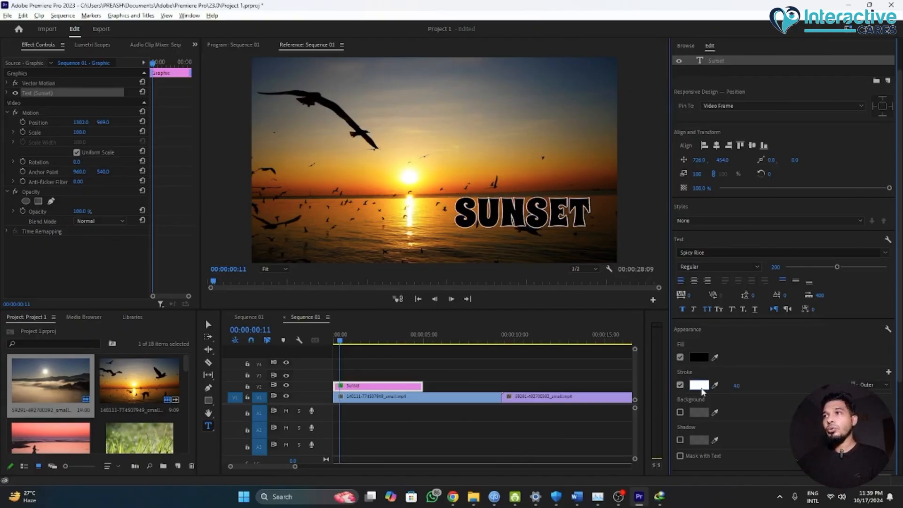
pyautogui.click(700, 387)
pyautogui.moveTo(750, 212); pyautogui.dragTo(774, 270)
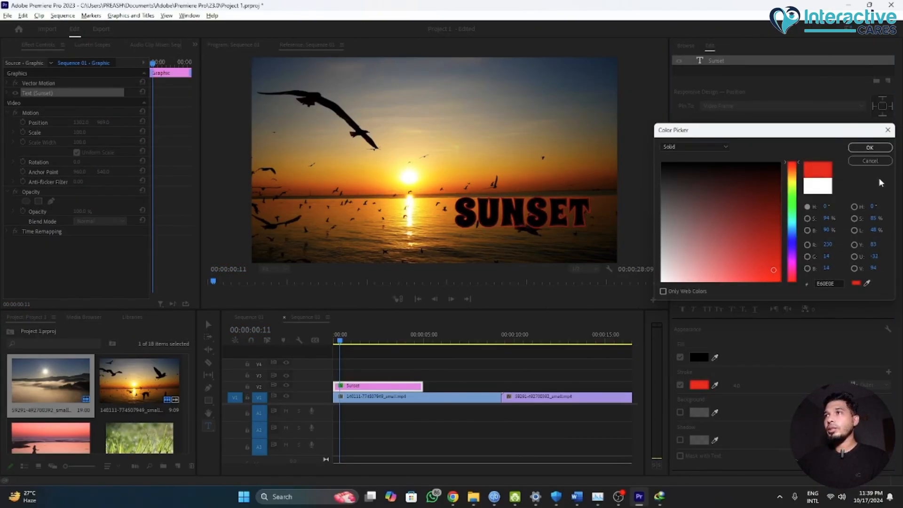
pyautogui.click(869, 148)
pyautogui.moveTo(81, 123); pyautogui.dragTo(173, 122)
# - Darken the stroke colour of the Sunset text to the red D50B0B
pyautogui.click(699, 384)
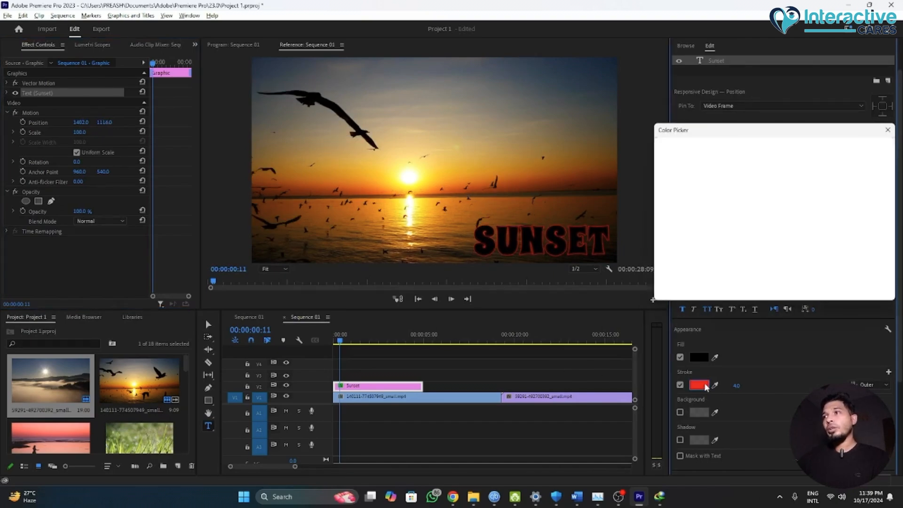
pyautogui.moveTo(758, 247)
pyautogui.mouseDown()
pyautogui.moveTo(752, 277)
pyautogui.moveTo(772, 262)
pyautogui.mouseUp()
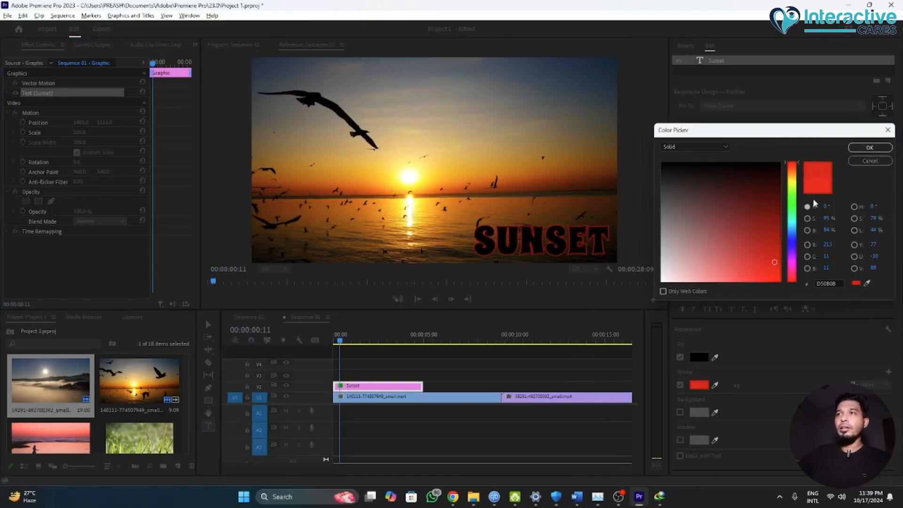
pyautogui.click(870, 147)
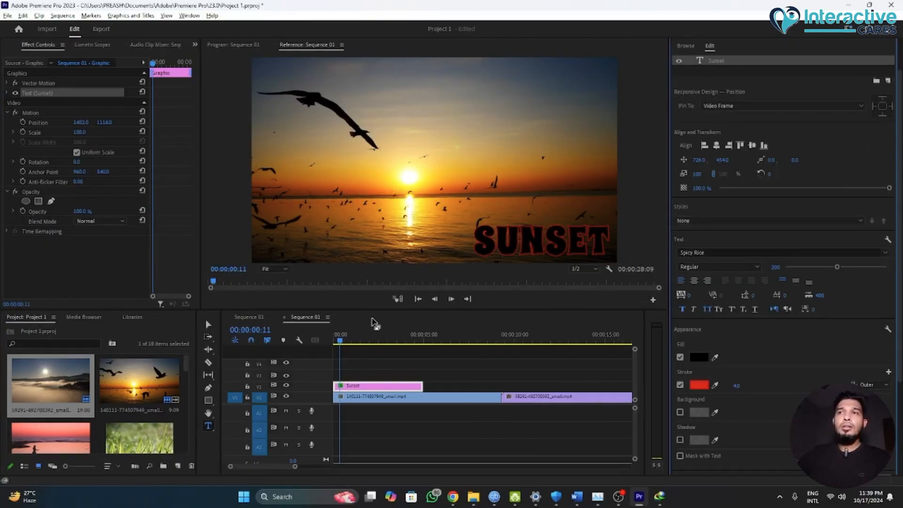
# - Try the Sunset graphic at a vertical position of about 910, and place it at about 1095
pyautogui.moveTo(105, 122)
pyautogui.mouseDown()
pyautogui.moveTo(34, 121)
pyautogui.moveTo(115, 122)
pyautogui.moveTo(107, 122)
pyautogui.mouseUp()
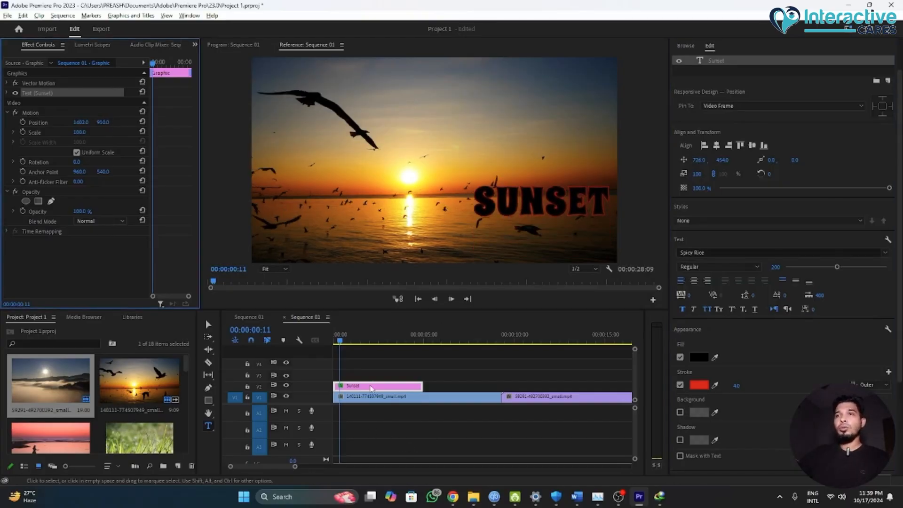
pyautogui.moveTo(101, 123); pyautogui.dragTo(104, 123)
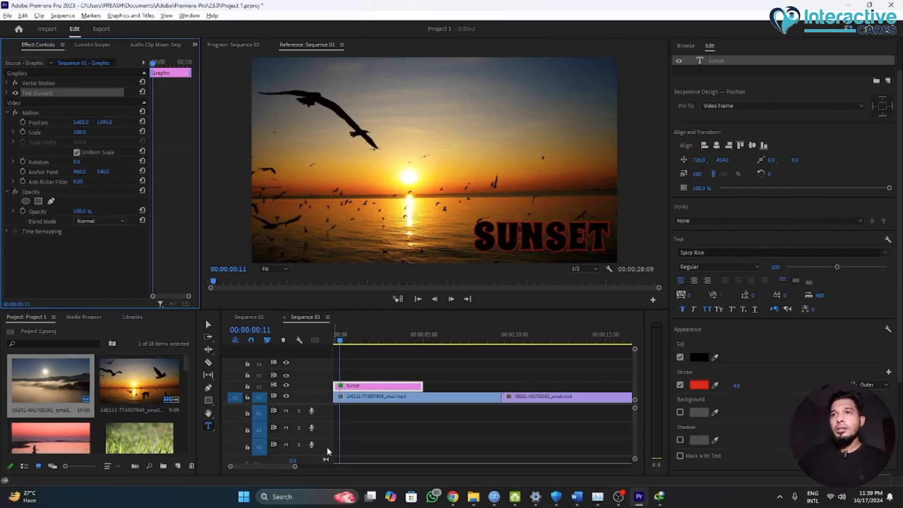
# - Play the sequence from its start until past the end of the Sunset title
pyautogui.moveTo(297, 469); pyautogui.dragTo(313, 467)
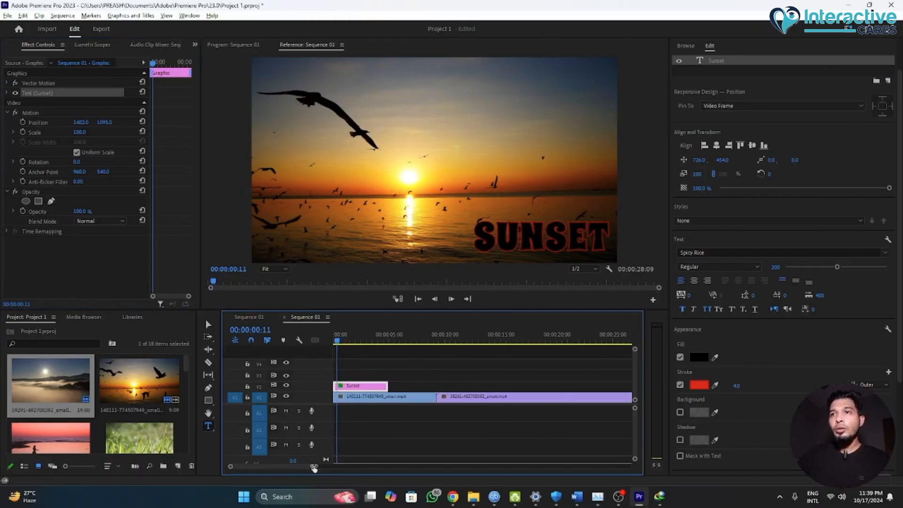
pyautogui.moveTo(337, 340); pyautogui.dragTo(331, 339)
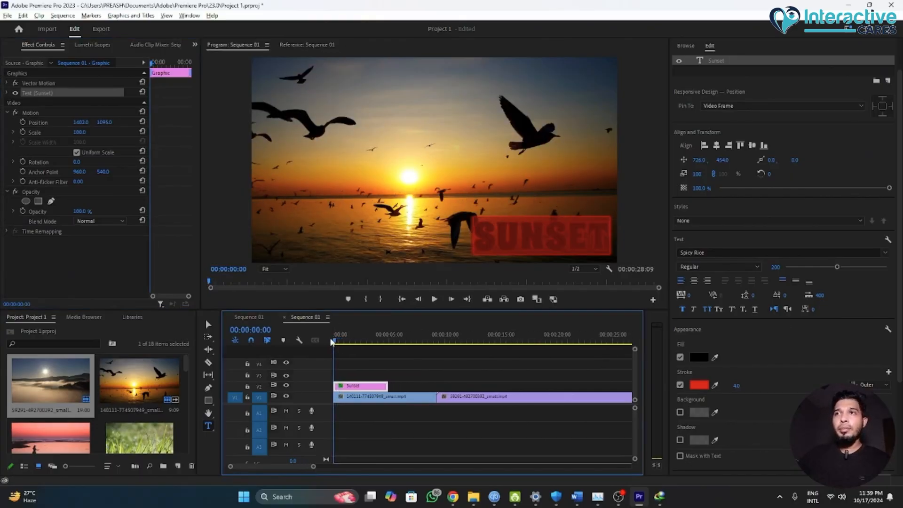
pyautogui.click(381, 369)
pyautogui.press('space')
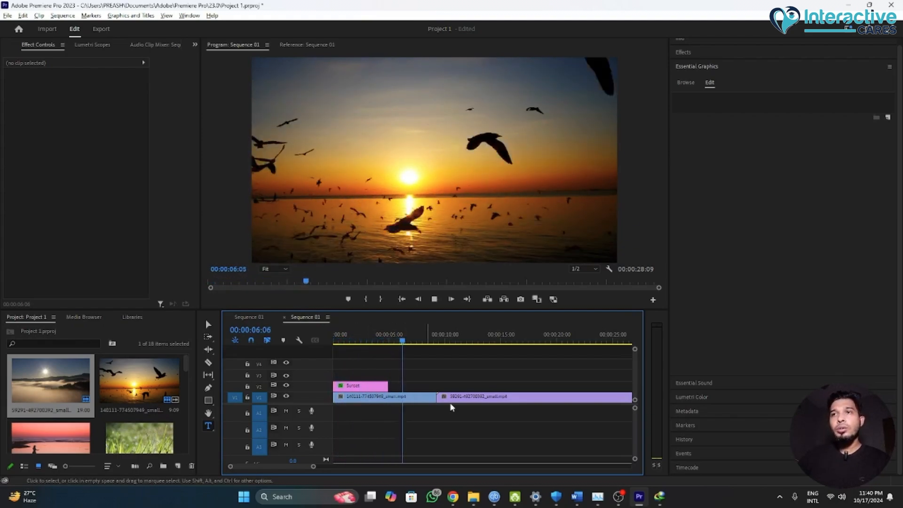
pyautogui.press('space')
# - Select both video clips and shift them together along V1 so they start where the Sunset title ends
pyautogui.moveTo(313, 466); pyautogui.dragTo(341, 466)
pyautogui.moveTo(373, 416); pyautogui.dragTo(348, 404)
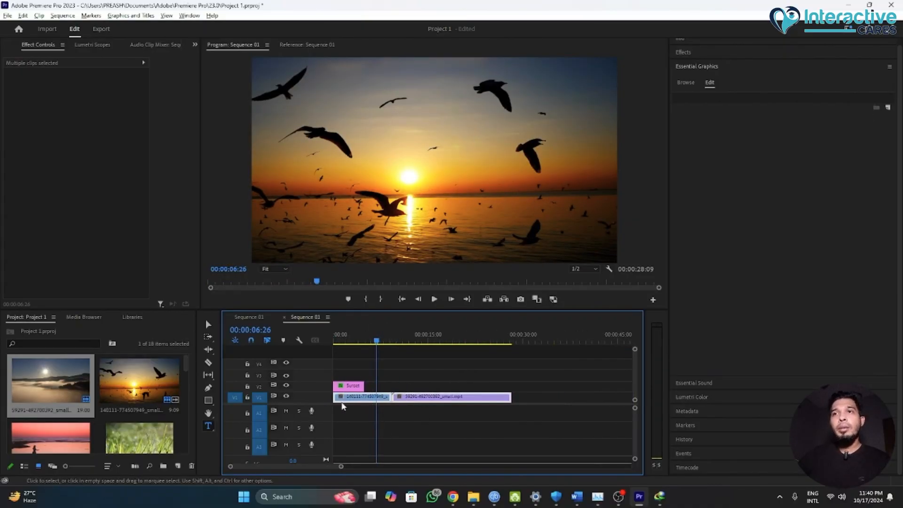
pyautogui.moveTo(343, 404); pyautogui.dragTo(375, 402)
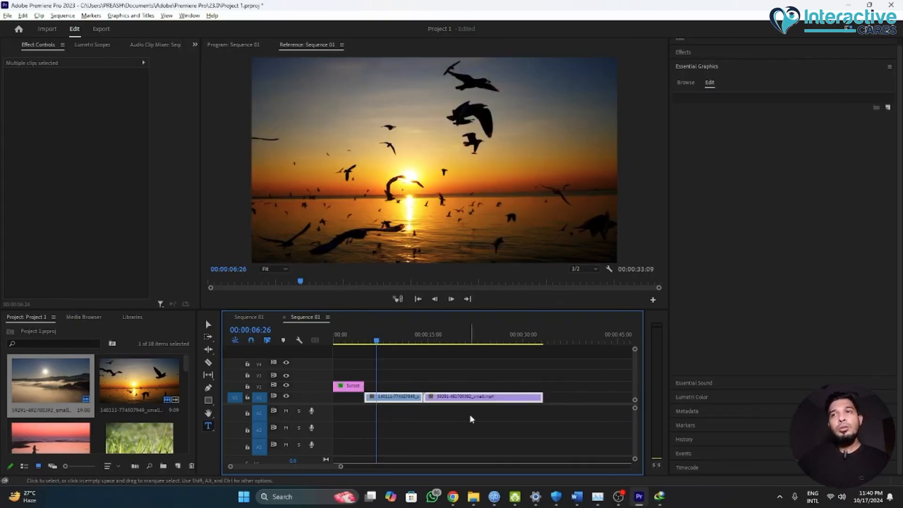
# - Move the Sunset graphic near the middle of the frame, at a position of about 816, 731
pyautogui.moveTo(343, 334); pyautogui.dragTo(323, 333)
pyautogui.click(352, 388)
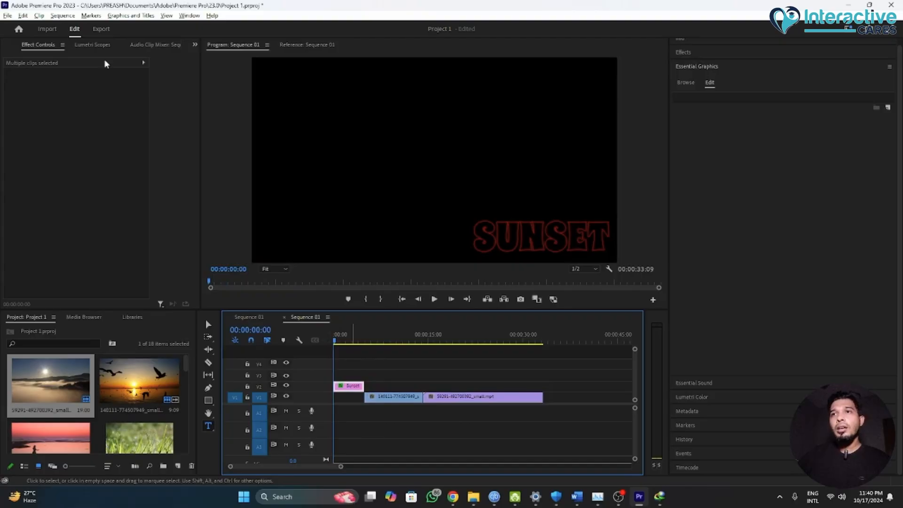
pyautogui.moveTo(81, 124); pyautogui.dragTo(99, 122)
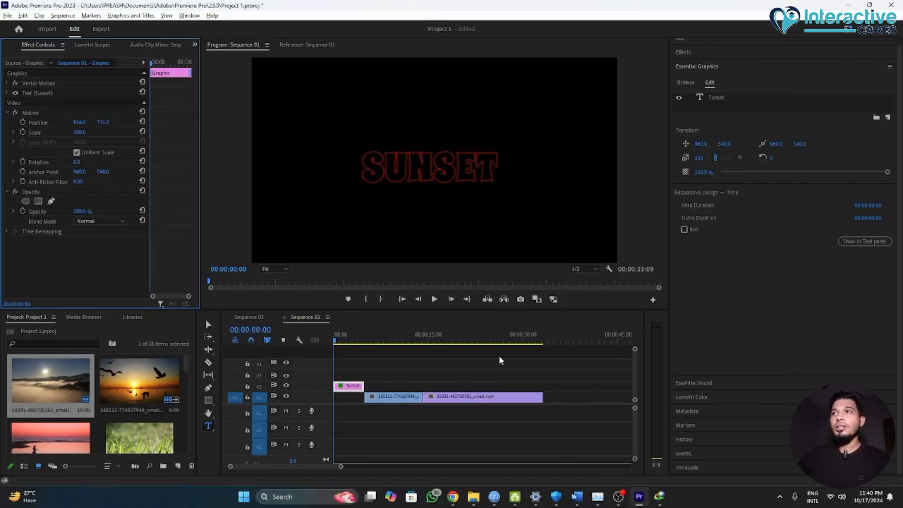
# - Select the Sunset text in the frame and change its fill colour to white
pyautogui.doubleClick(394, 164)
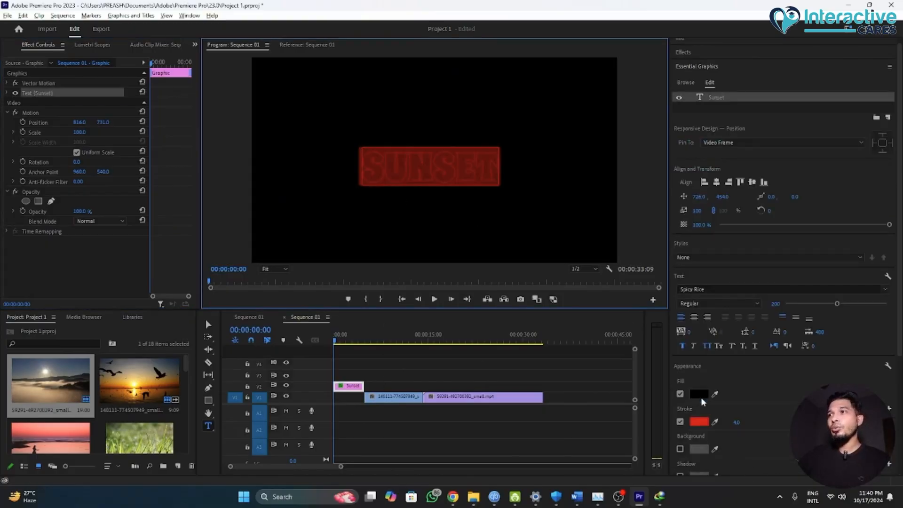
pyautogui.click(699, 395)
pyautogui.moveTo(742, 223); pyautogui.dragTo(626, 301)
pyautogui.click(870, 147)
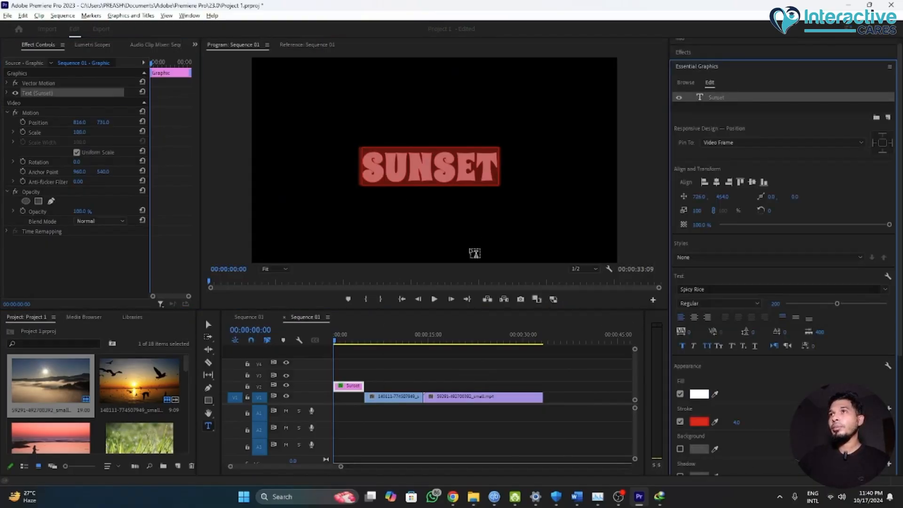
# - Play the sequence from the standalone Sunset title into the bird footage
pyautogui.click(359, 386)
pyautogui.press('space')
pyautogui.moveTo(342, 469)
pyautogui.mouseDown()
pyautogui.moveTo(324, 466)
pyautogui.moveTo(342, 465)
pyautogui.mouseUp()
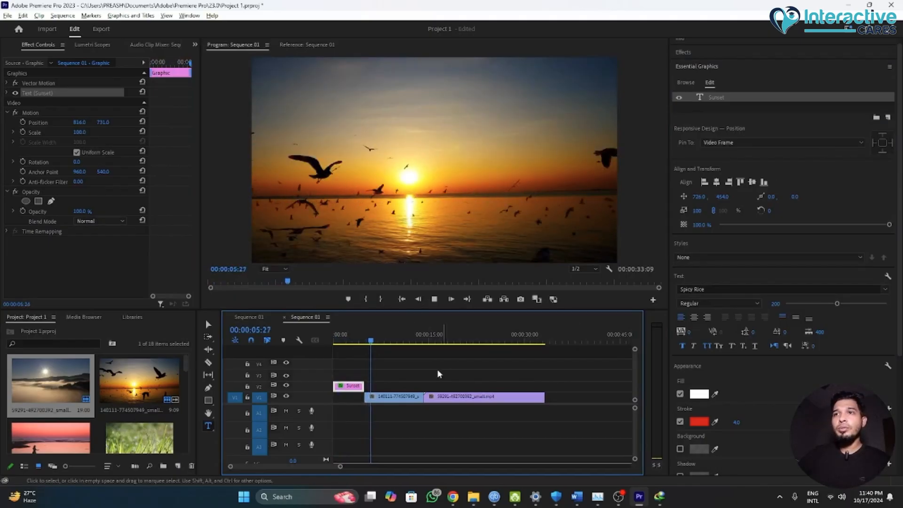
pyautogui.press('space')
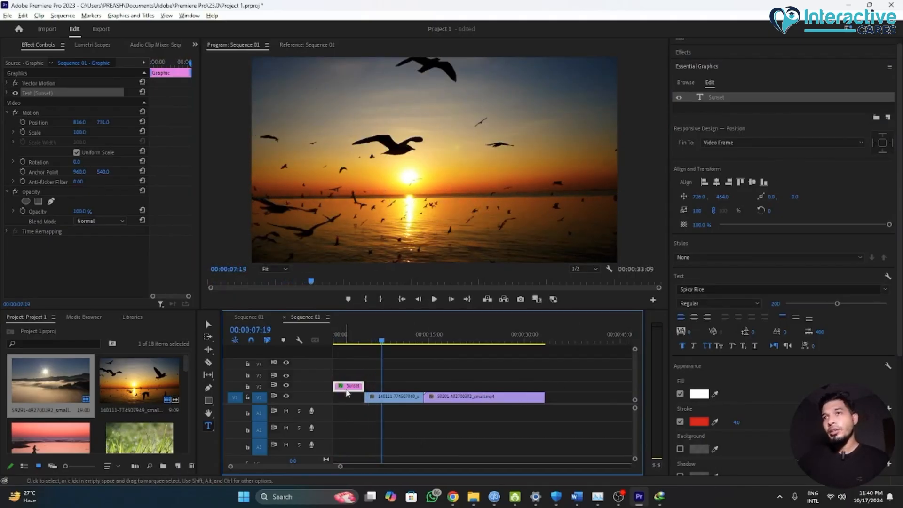
# - Move the Sunset title up to track V4 and check the frame at 00:00:03:18
pyautogui.moveTo(350, 391); pyautogui.dragTo(355, 340)
pyautogui.click(362, 341)
pyautogui.moveTo(342, 467)
pyautogui.mouseDown()
pyautogui.moveTo(322, 465)
pyautogui.moveTo(337, 464)
pyautogui.mouseUp()
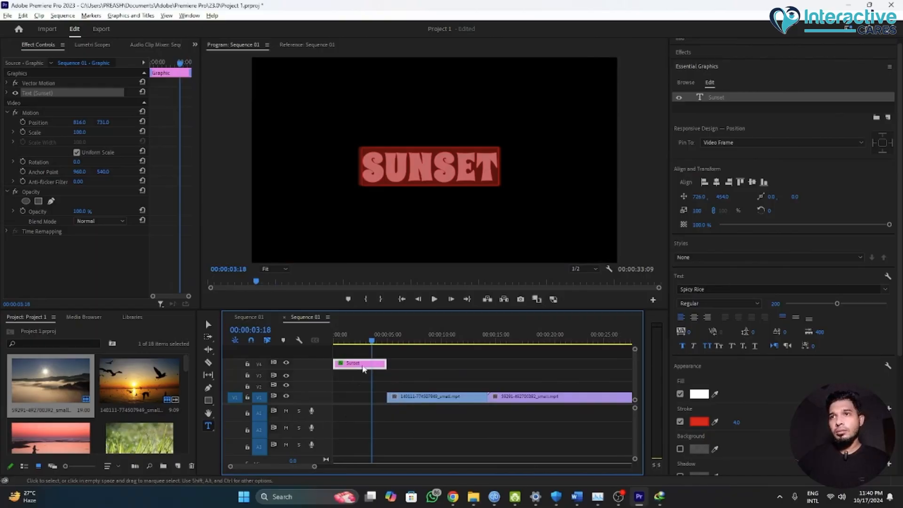
# - Try stacking the first video clip on the track above the Sunset title, undo it, and return the title to V2
pyautogui.moveTo(402, 398); pyautogui.dragTo(386, 339)
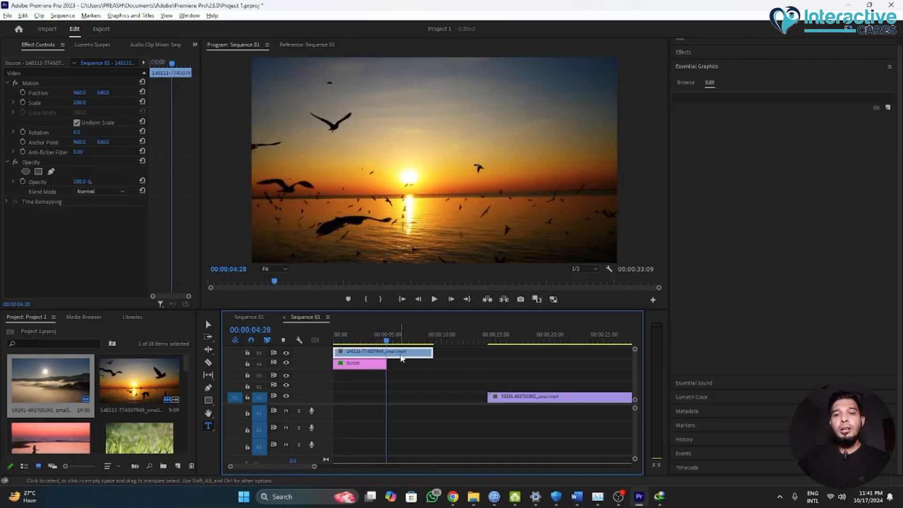
pyautogui.hotkey('ctrl', 'z')
pyautogui.click(360, 367)
pyautogui.moveTo(356, 363); pyautogui.dragTo(353, 386)
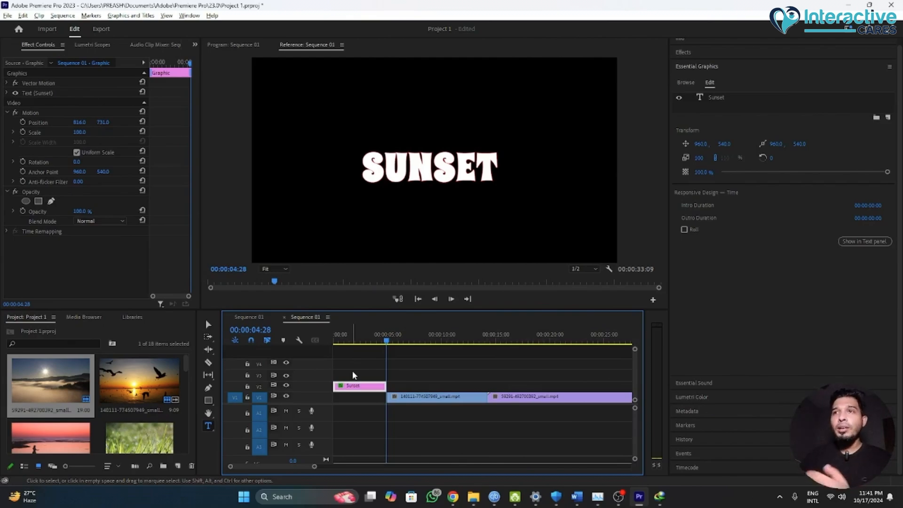
# - Move both video clips back to the sequence start beneath the Sunset title and check the frame at 00:00:03:27
pyautogui.moveTo(385, 339)
pyautogui.mouseDown()
pyautogui.moveTo(333, 341)
pyautogui.moveTo(388, 343)
pyautogui.mouseUp()
pyautogui.moveTo(436, 410); pyautogui.dragTo(463, 399)
pyautogui.moveTo(373, 333)
pyautogui.mouseDown()
pyautogui.moveTo(329, 333)
pyautogui.moveTo(376, 332)
pyautogui.mouseUp()
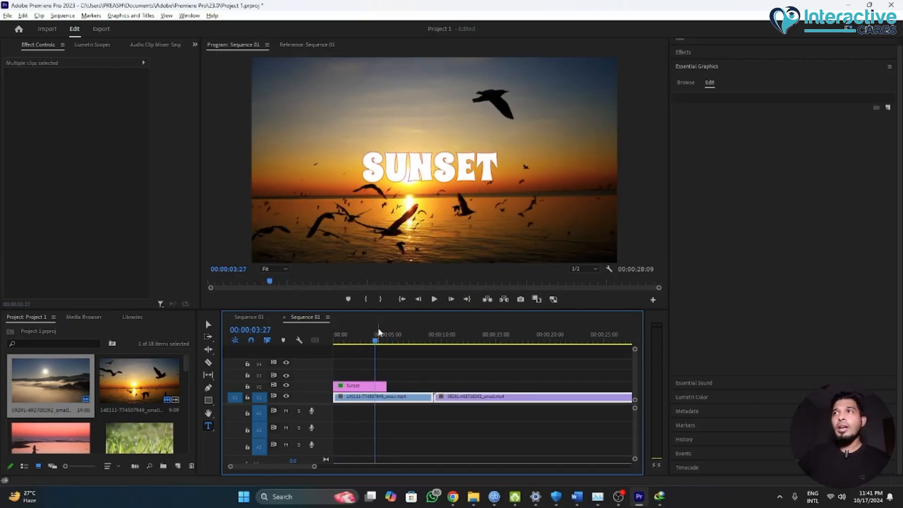